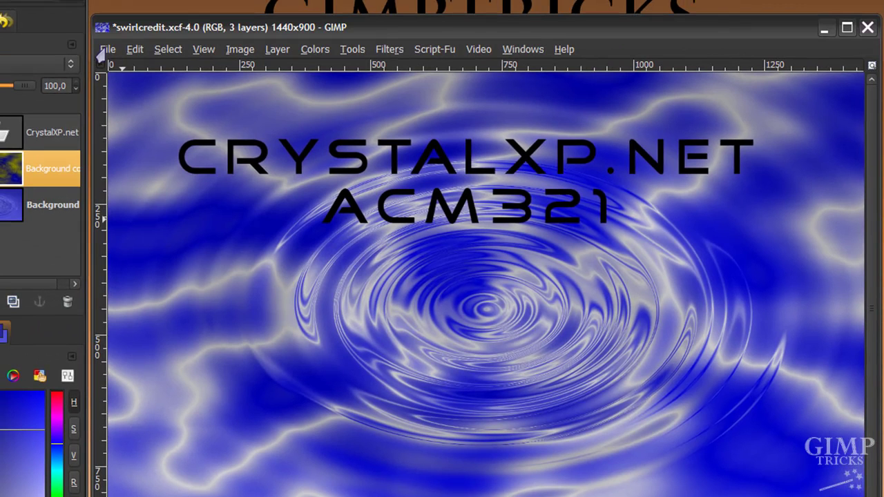
- Create a new blank white image at 1440 × 900 pixels from File > New
{"action": "left_click", "coordinate": [108, 49]}
{"action": "left_click", "coordinate": [109, 68]}
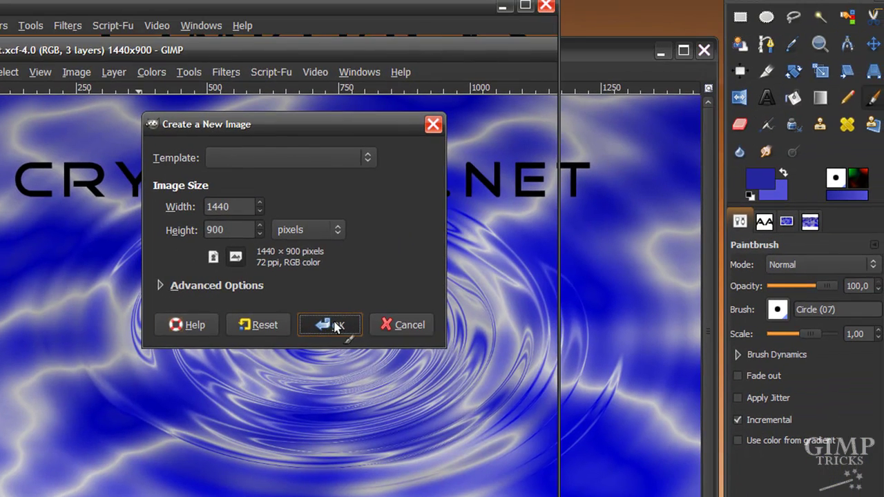
{"action": "left_click", "coordinate": [335, 326]}
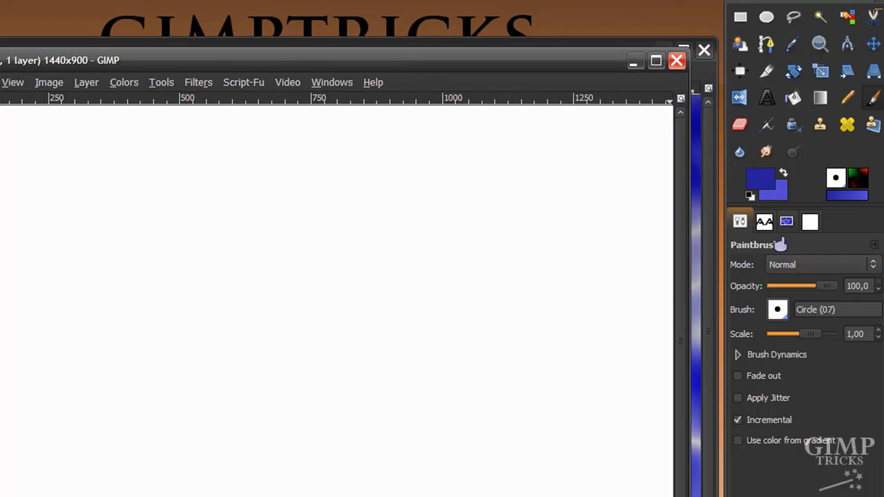
- Set the foreground colour to 26269f and the background colour to 5252d7
{"action": "left_click", "coordinate": [760, 181]}
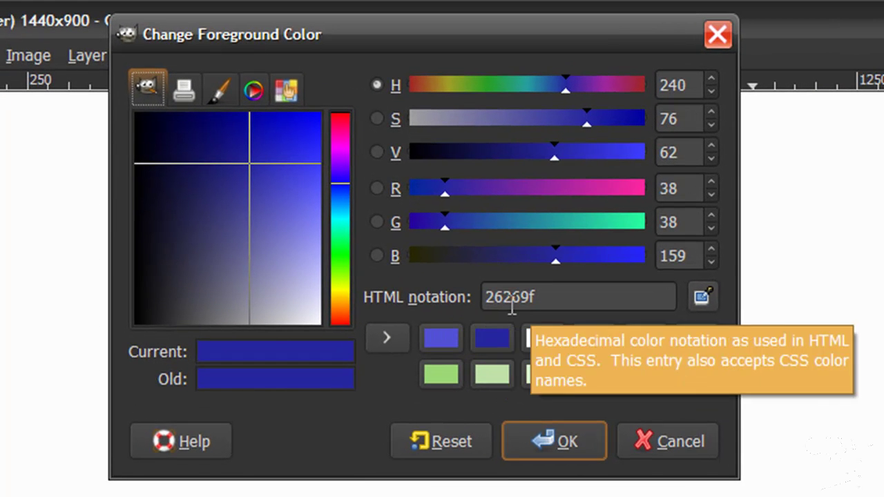
{"action": "left_click", "coordinate": [549, 446]}
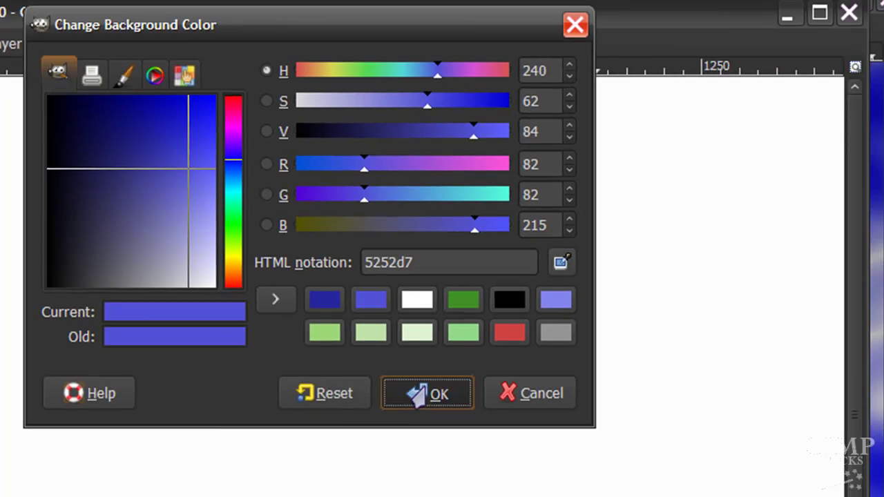
{"action": "left_click", "coordinate": [550, 444]}
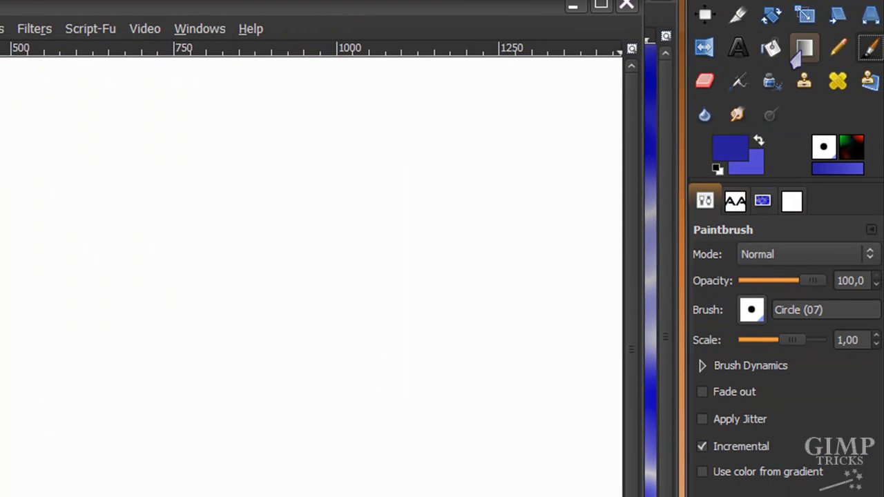
- Fill the canvas top to bottom with the FG to BG (RGB) blue gradient
{"action": "left_click", "coordinate": [801, 49]}
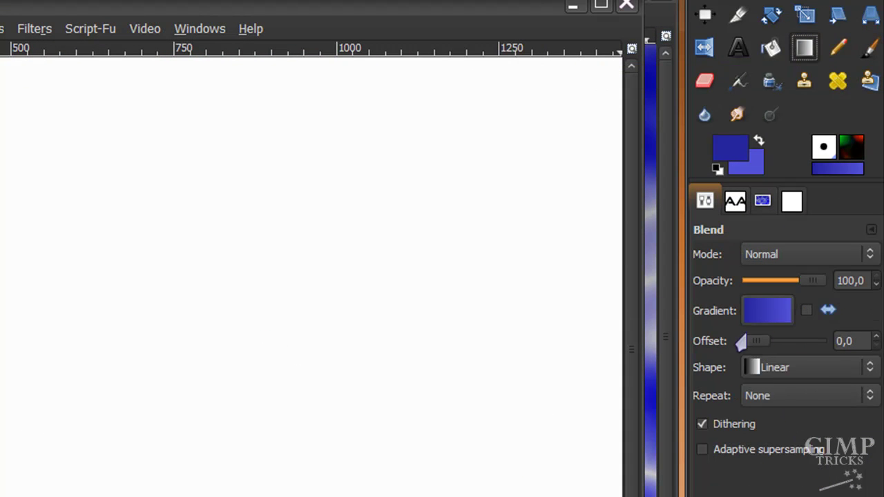
{"action": "left_click", "coordinate": [750, 308]}
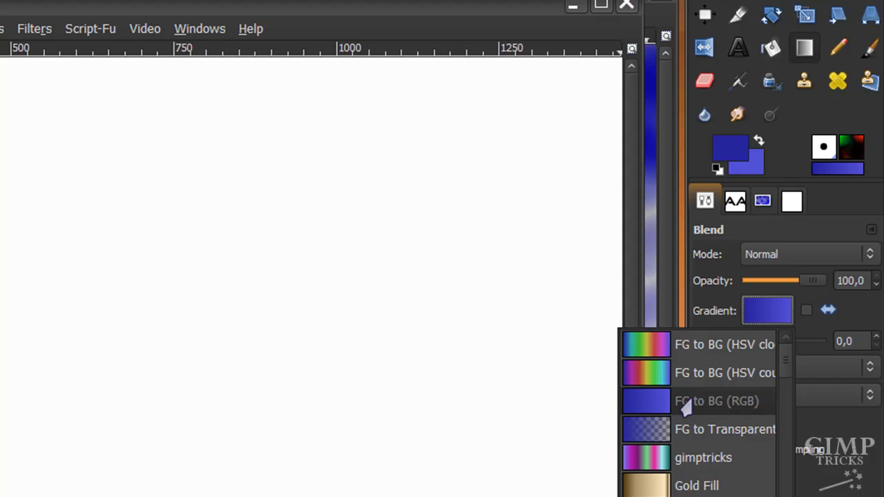
{"action": "left_click", "coordinate": [749, 316]}
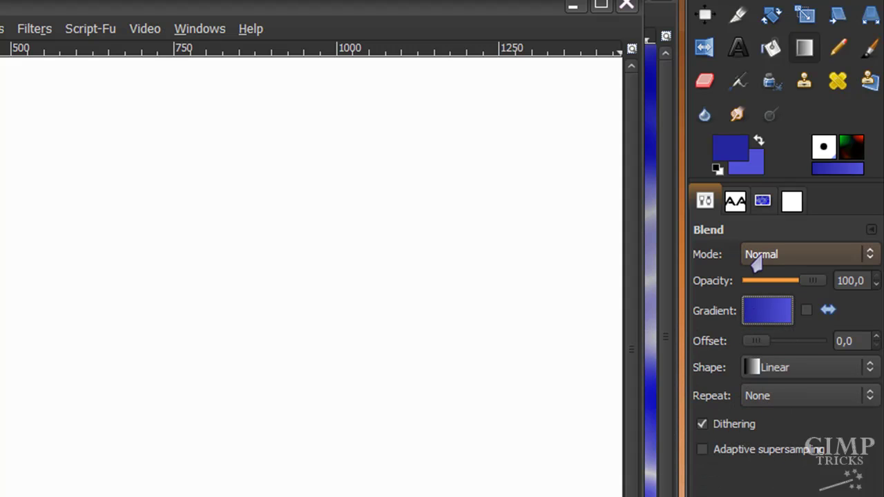
{"action": "left_click_drag", "start_coordinate": [176, 49], "coordinate": [176, 496]}
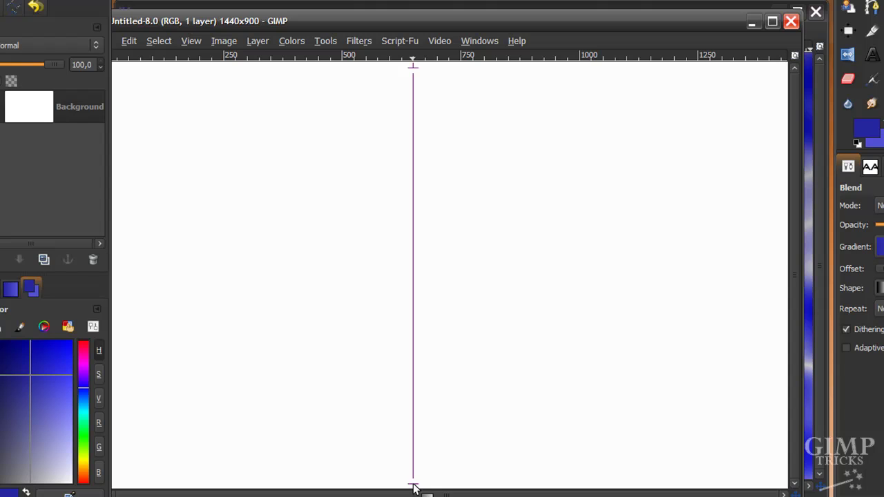
{"action": "left_click_drag", "start_coordinate": [413, 487], "coordinate": [412, 483]}
{"action": "key", "text": "p"}
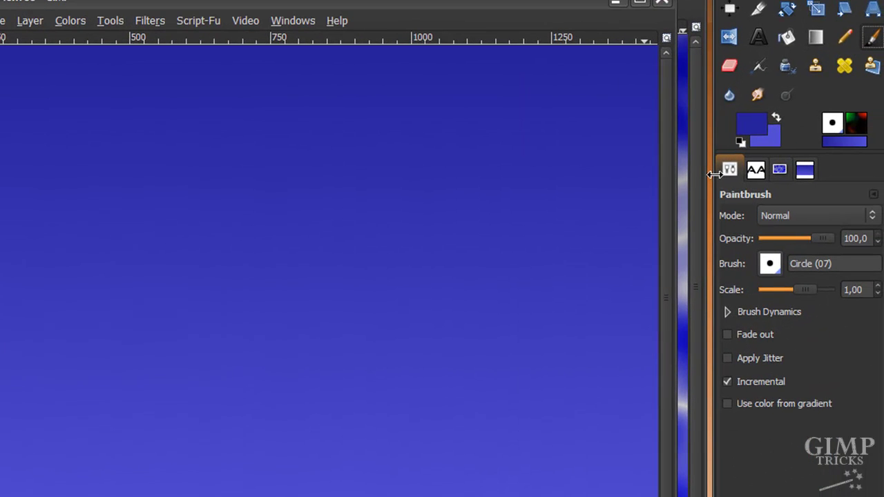
- Make white the foreground colour and paint a thick spiral in the canvas centre
{"action": "key", "text": "d"}
{"action": "key", "text": "x"}
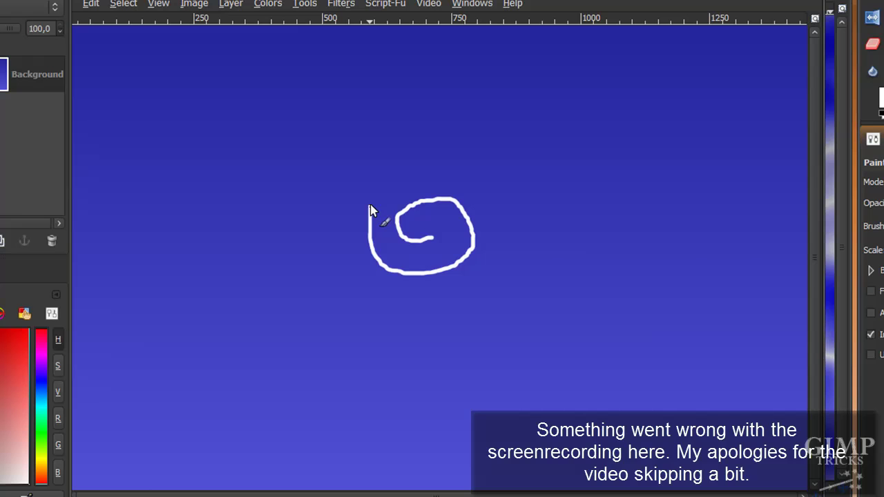
{"action": "mouse_move", "coordinate": [368, 205]}
{"action": "left_mouse_down"}
{"action": "mouse_move", "coordinate": [464, 160]}
{"action": "mouse_move", "coordinate": [506, 211]}
{"action": "mouse_move", "coordinate": [511, 280]}
{"action": "mouse_move", "coordinate": [502, 304]}
{"action": "mouse_move", "coordinate": [423, 320]}
{"action": "mouse_move", "coordinate": [355, 299]}
{"action": "mouse_move", "coordinate": [332, 218]}
{"action": "mouse_move", "coordinate": [353, 147]}
{"action": "mouse_move", "coordinate": [446, 107]}
{"action": "mouse_move", "coordinate": [524, 145]}
{"action": "mouse_move", "coordinate": [563, 214]}
{"action": "mouse_move", "coordinate": [565, 282]}
{"action": "mouse_move", "coordinate": [544, 356]}
{"action": "mouse_move", "coordinate": [448, 380]}
{"action": "mouse_move", "coordinate": [343, 354]}
{"action": "mouse_move", "coordinate": [308, 306]}
{"action": "mouse_move", "coordinate": [296, 262]}
{"action": "left_mouse_up"}
{"action": "left_click", "coordinate": [341, 4]}
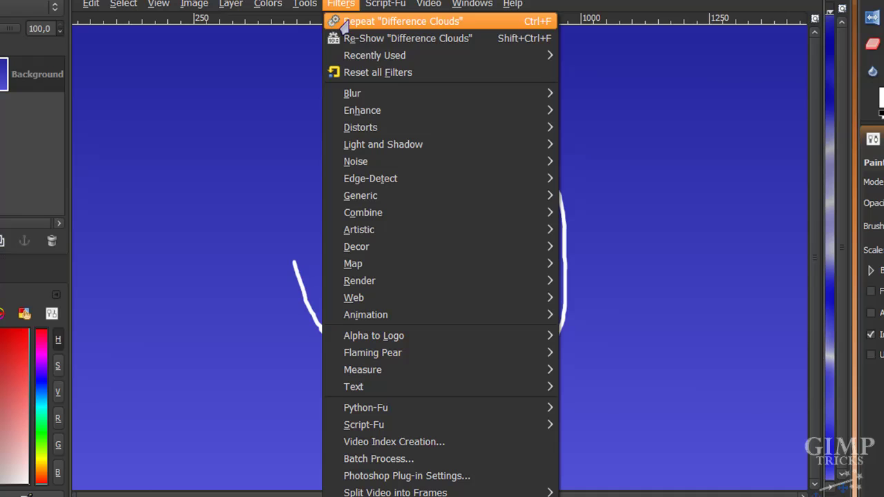
- Blur the spiral with a Gaussian Blur of 40 px horizontally and vertically
{"action": "mouse_move", "coordinate": [424, 92]}
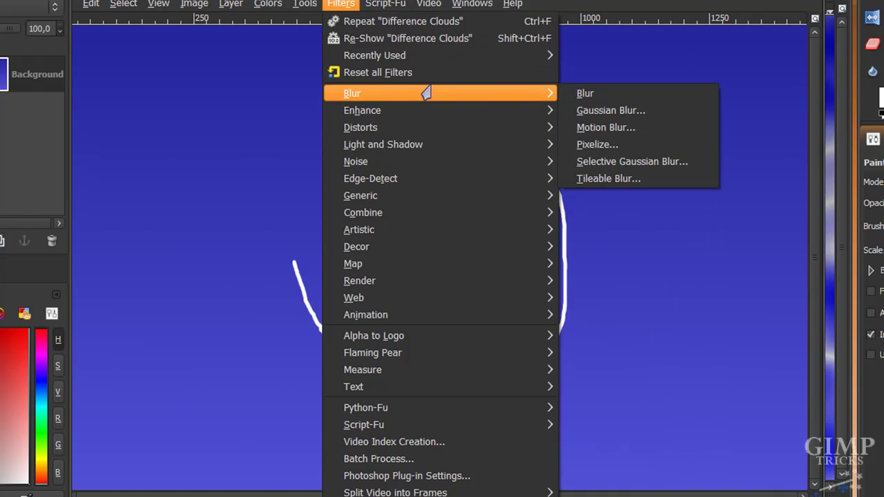
{"action": "left_click", "coordinate": [607, 112]}
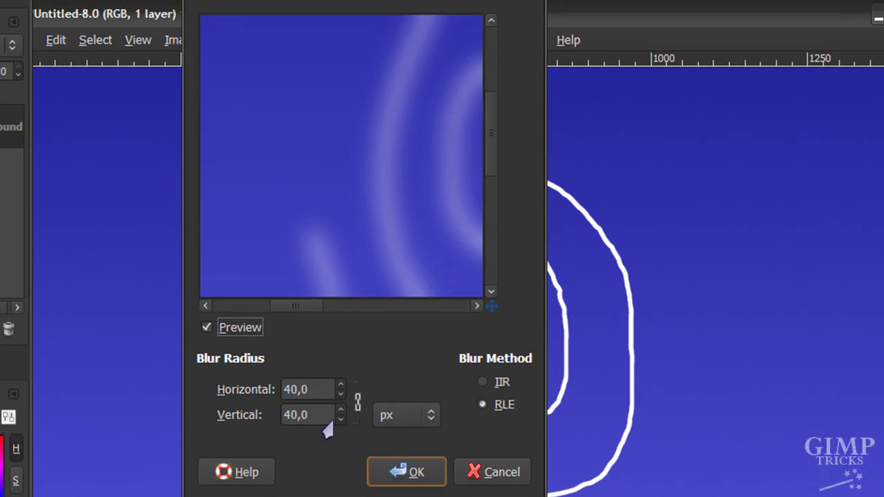
{"action": "left_click", "coordinate": [420, 476]}
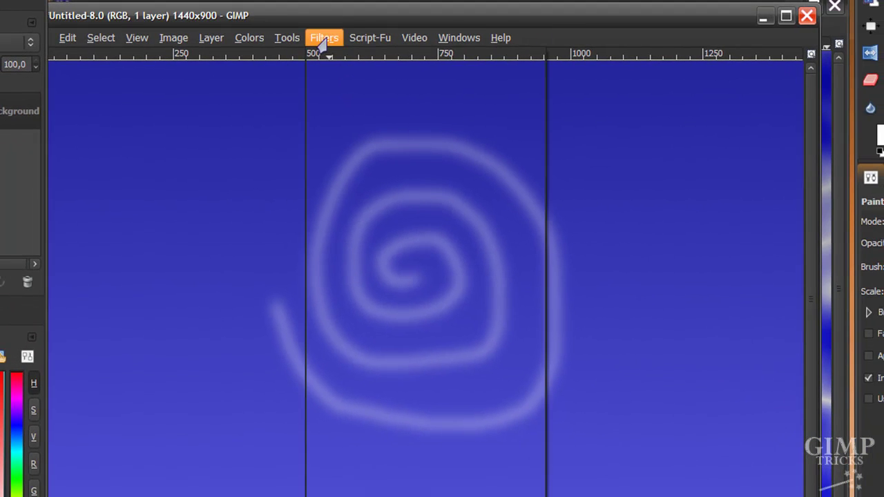
- Apply Whirl and Pinch with 720 whirl angle, -0.5 pinch and 1.0 radius
{"action": "left_click", "coordinate": [322, 38]}
{"action": "mouse_move", "coordinate": [368, 168]}
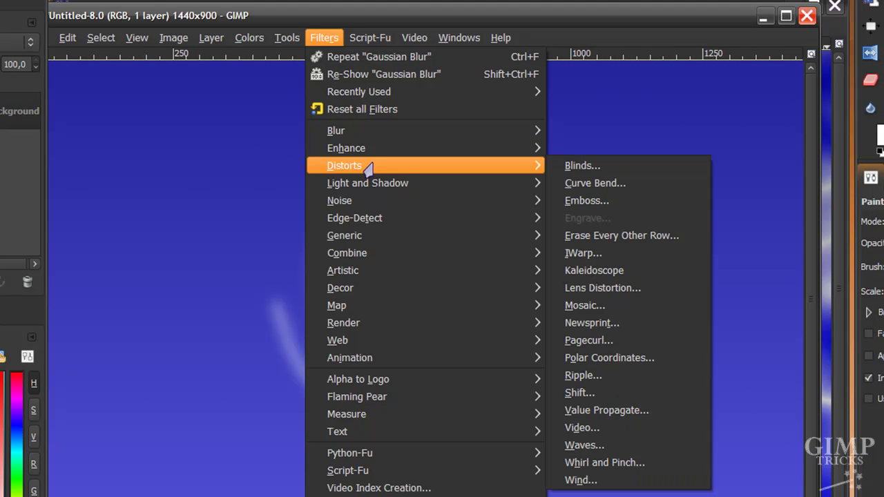
{"action": "left_click", "coordinate": [636, 466]}
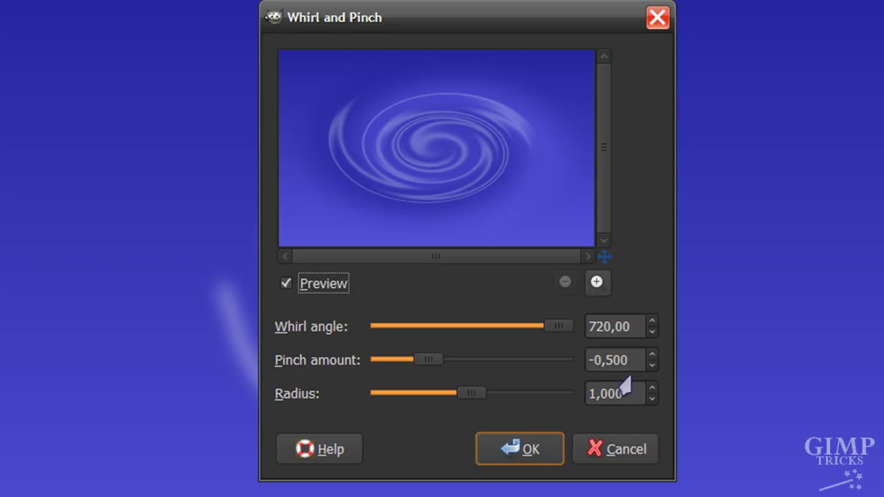
{"action": "left_click", "coordinate": [510, 450]}
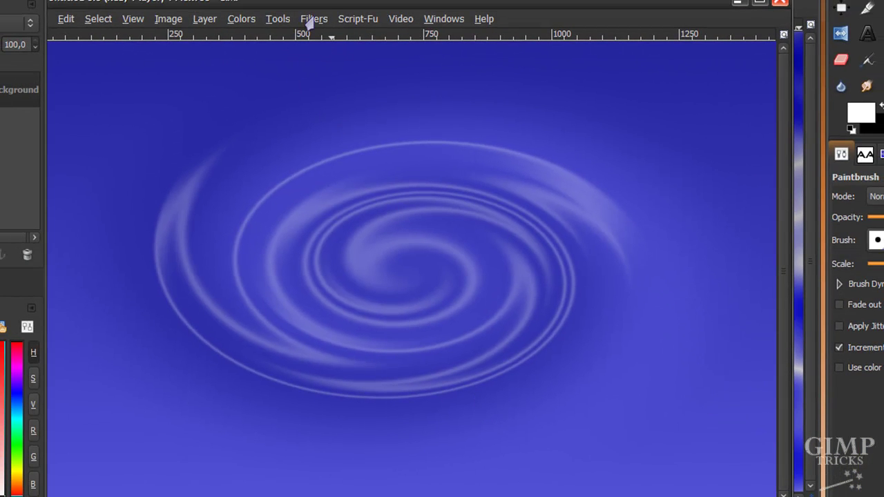
- Apply the Waves distortion with values 75, 140 and 45 to ripple the swirl
{"action": "left_click", "coordinate": [313, 19]}
{"action": "mouse_move", "coordinate": [353, 141]}
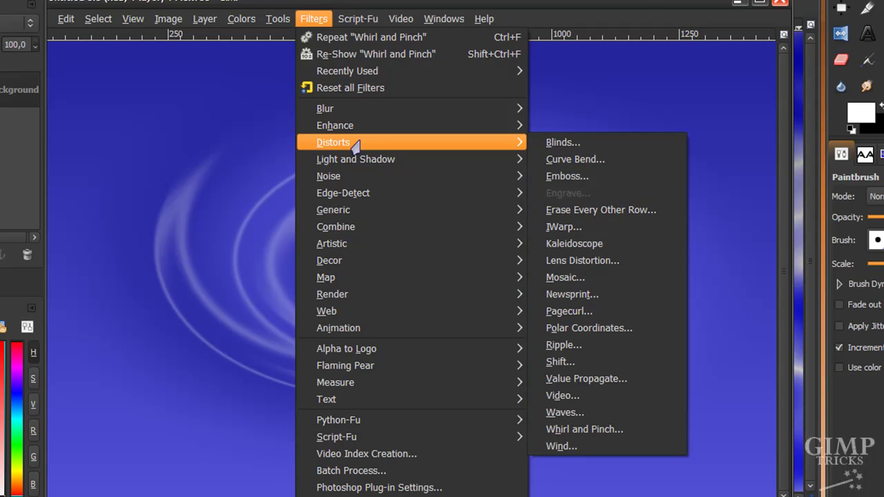
{"action": "left_click", "coordinate": [634, 413]}
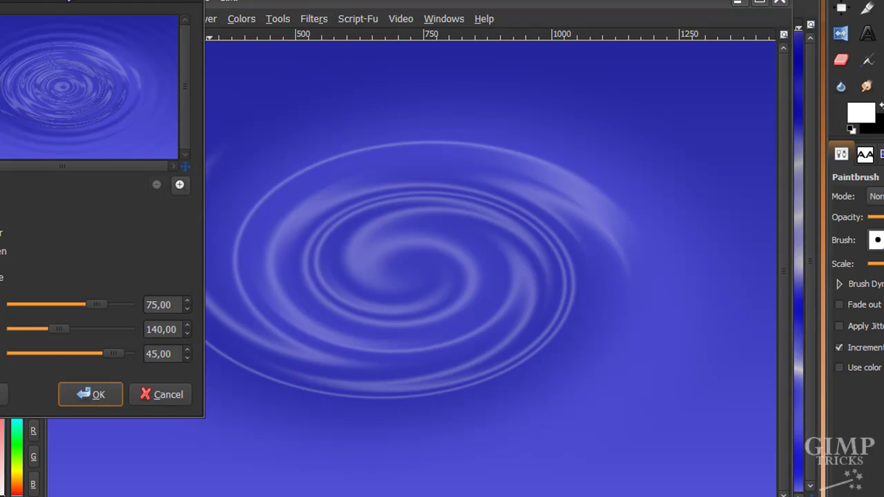
{"action": "left_click_drag", "start_coordinate": [103, 2], "coordinate": [529, 89]}
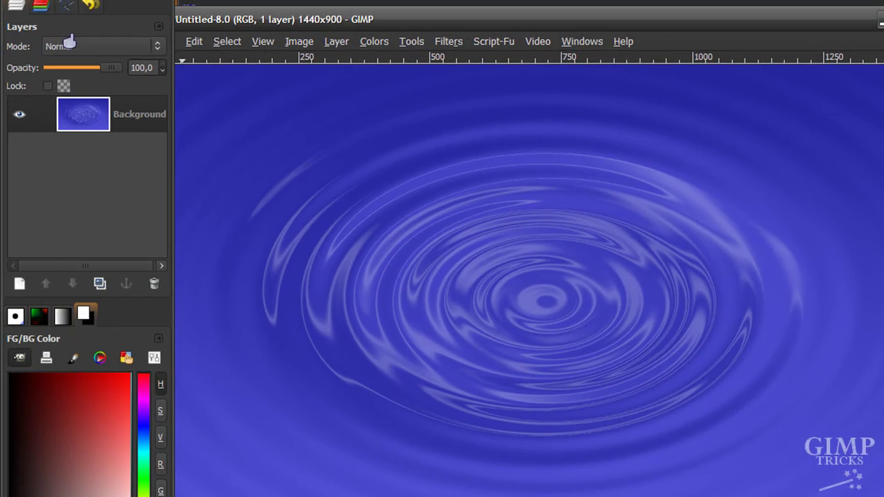
- Duplicate the Background layer and render Difference Clouds on the top Background copy
{"action": "left_click", "coordinate": [100, 284]}
{"action": "left_click", "coordinate": [118, 123]}
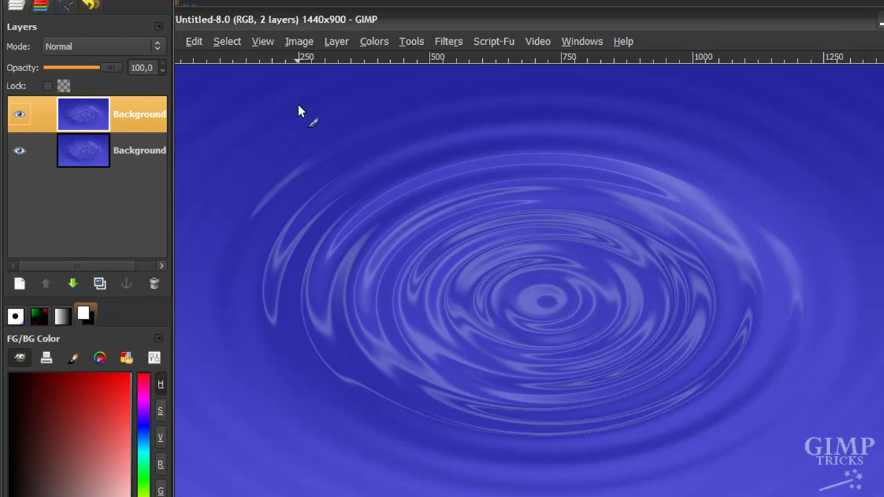
{"action": "left_click", "coordinate": [448, 42]}
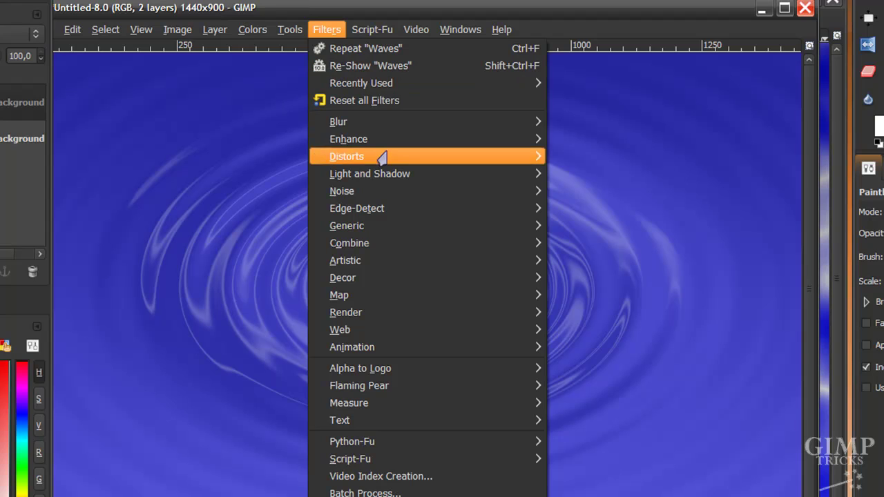
{"action": "mouse_move", "coordinate": [405, 312]}
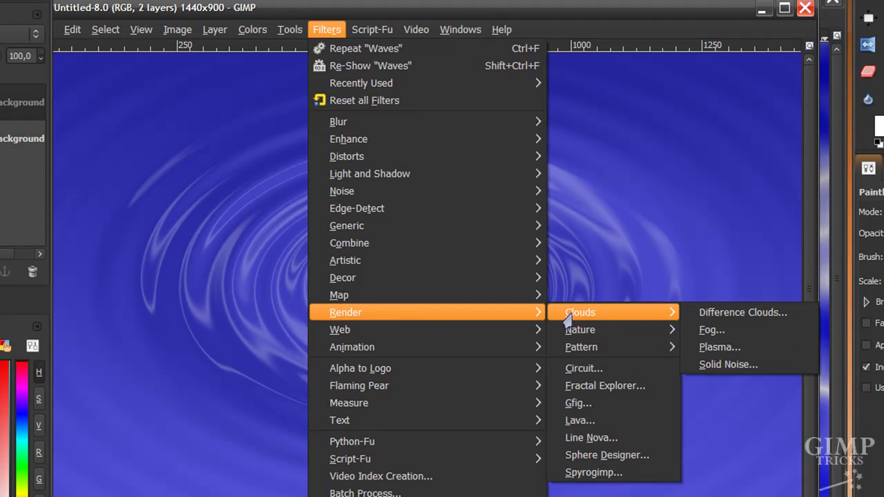
{"action": "left_click", "coordinate": [718, 316]}
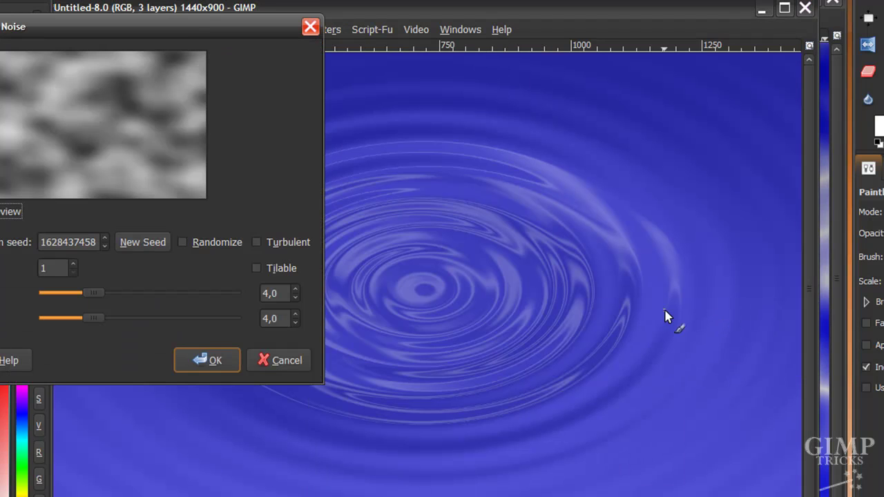
{"action": "left_click", "coordinate": [204, 364]}
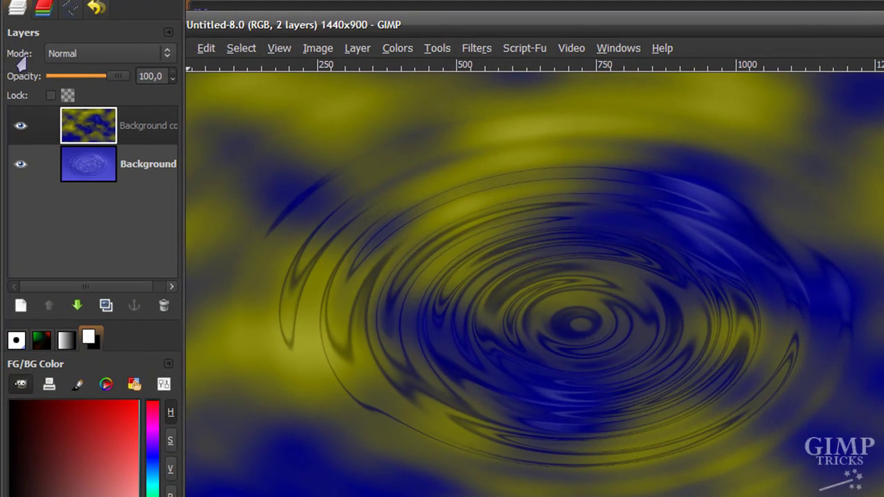
- Change the Background copy layer's blend mode to Saturation
{"action": "left_click", "coordinate": [65, 61]}
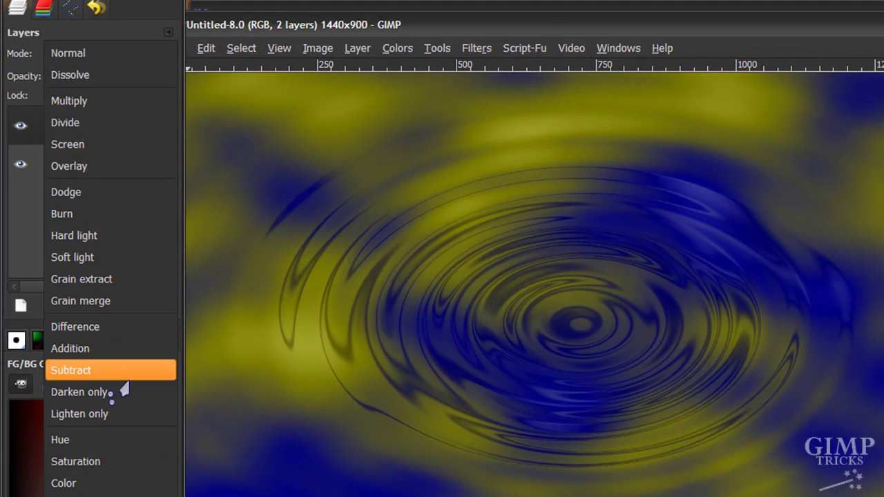
{"action": "left_click", "coordinate": [116, 462]}
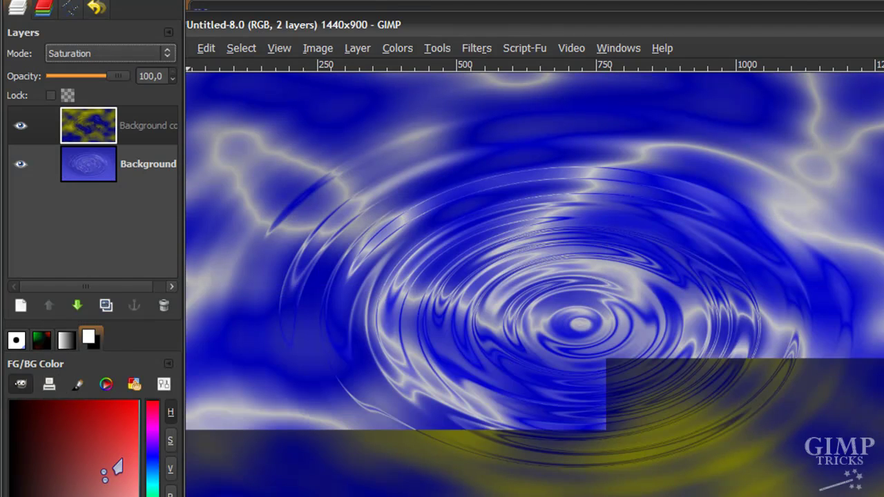